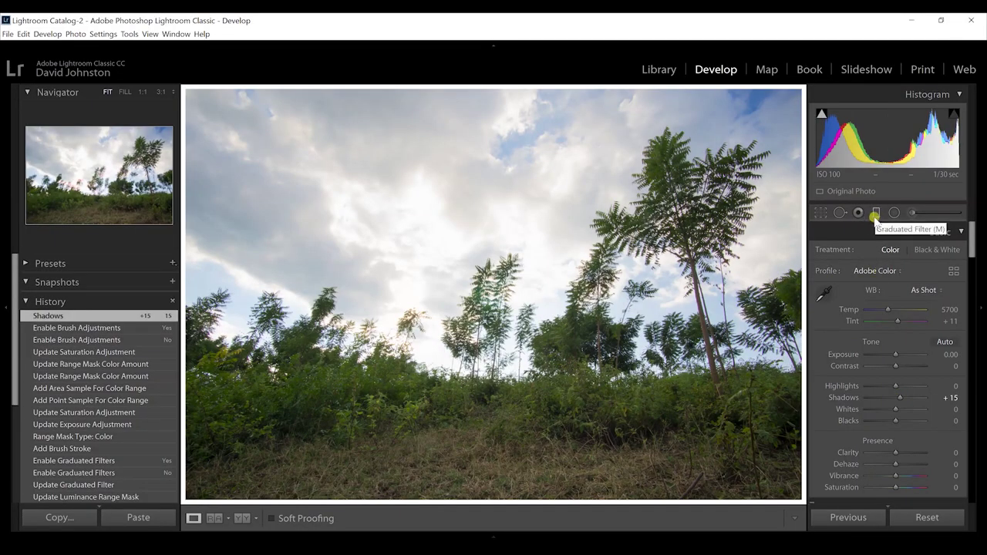
Step: Add a graduated filter darkening the sky, with its centre line across the treetops, and set its exposure to −0.79
click(875, 215)
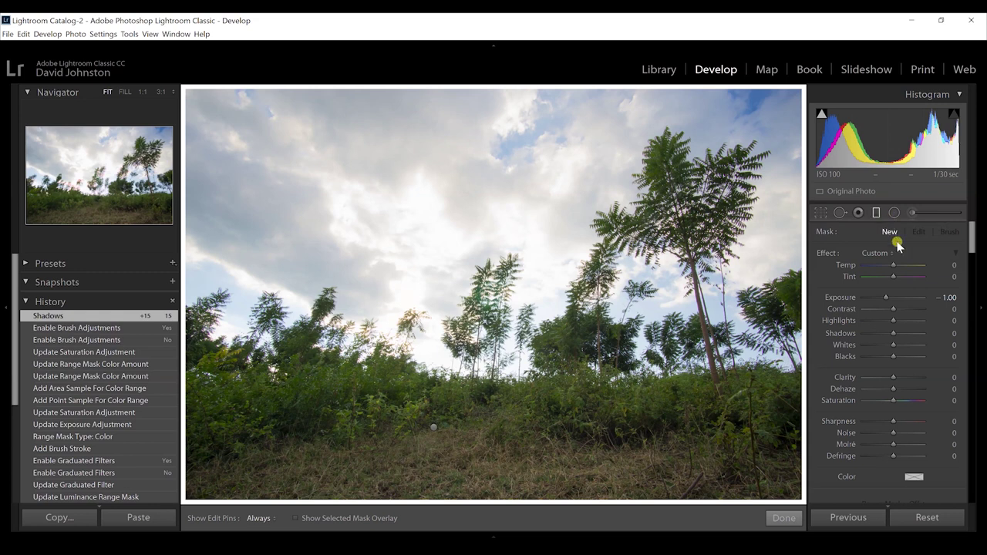
drag(945, 304, 932, 297)
drag(502, 261, 491, 535)
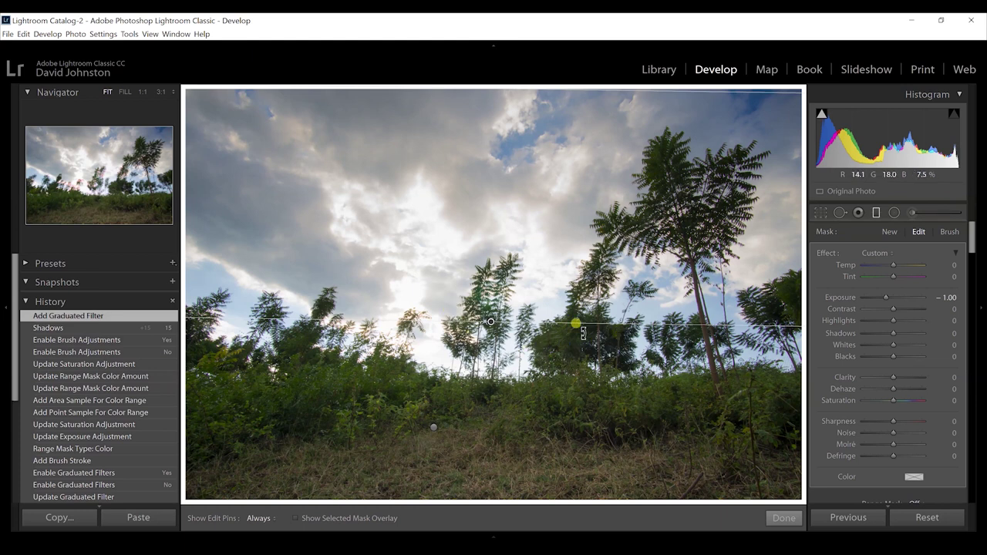
mouse_move(494, 305)
mouse_down()
mouse_move(489, 216)
mouse_move(470, 319)
mouse_move(479, 358)
mouse_move(485, 240)
mouse_move(493, 305)
mouse_up()
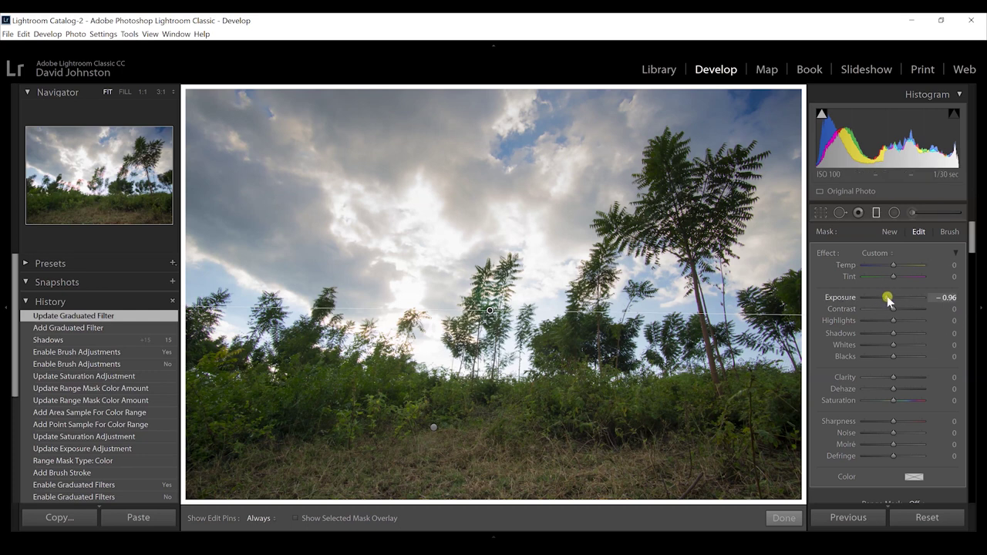
drag(888, 300, 889, 301)
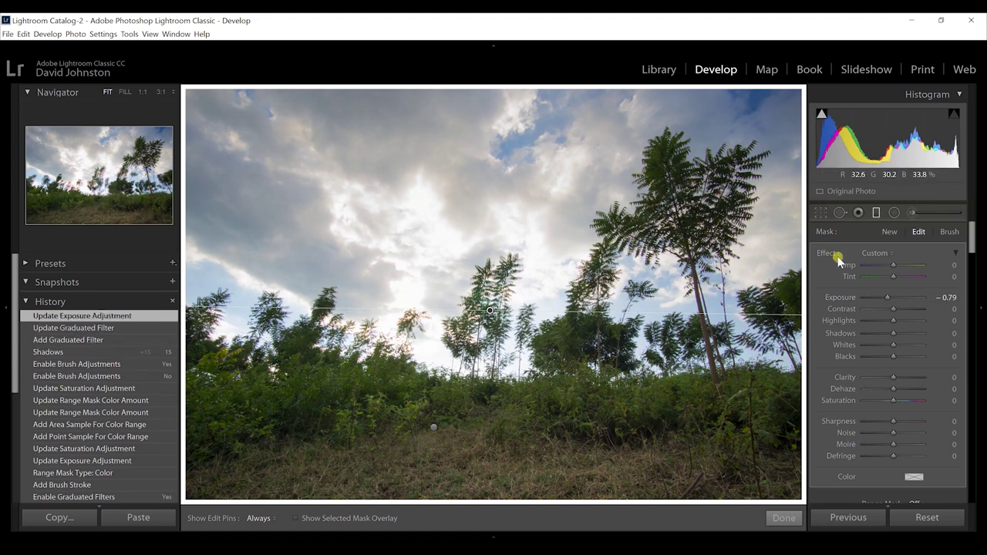
Step: Restrict the graduated filter with a Luminance range mask, set its range to 50/100, and finish editing the filter
drag(971, 241, 977, 262)
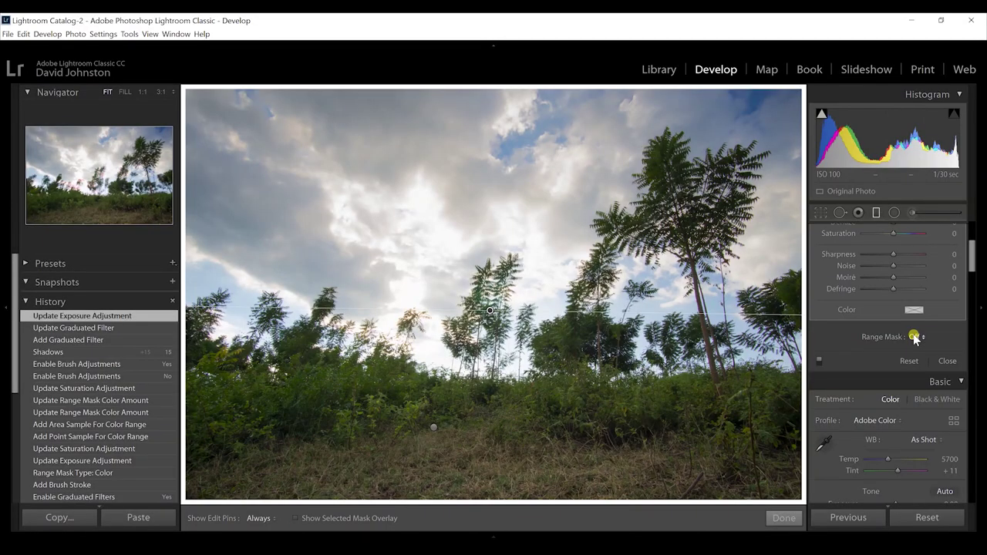
click(913, 337)
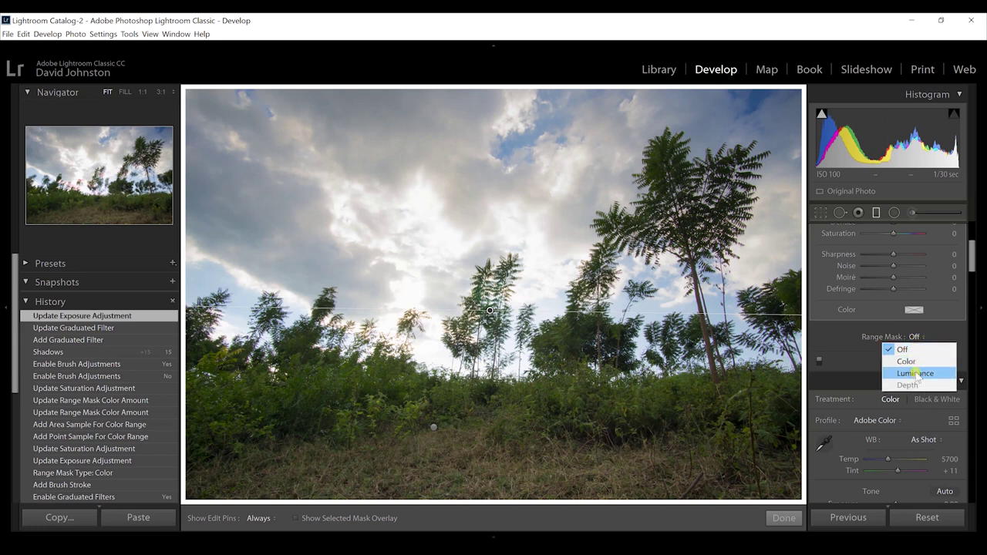
click(916, 373)
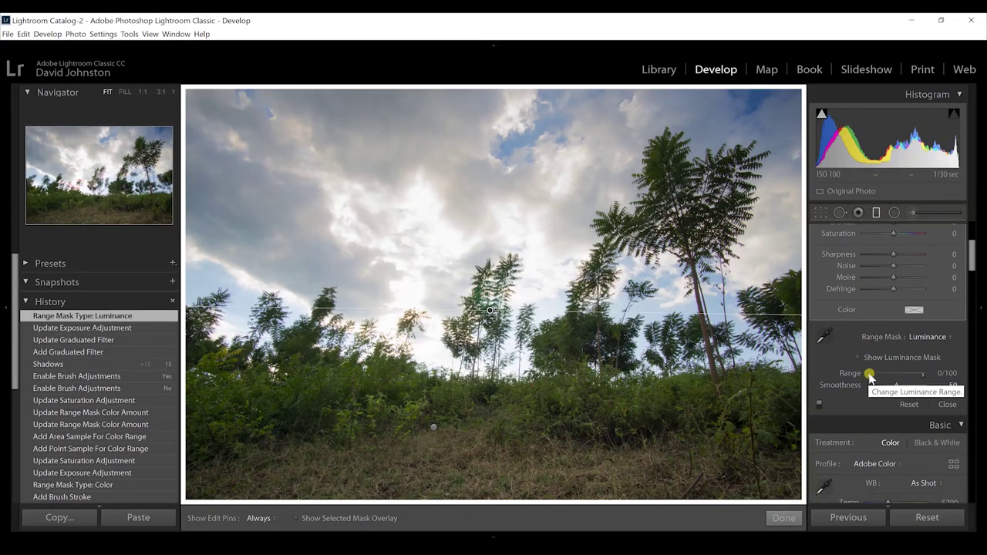
drag(875, 378, 898, 379)
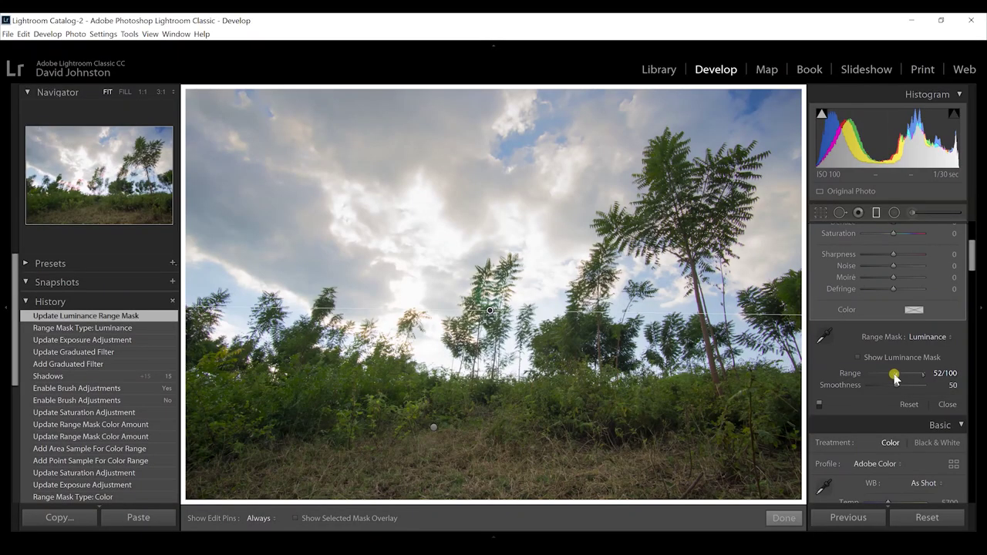
mouse_move(878, 376)
mouse_down()
mouse_move(897, 376)
mouse_move(862, 378)
mouse_up()
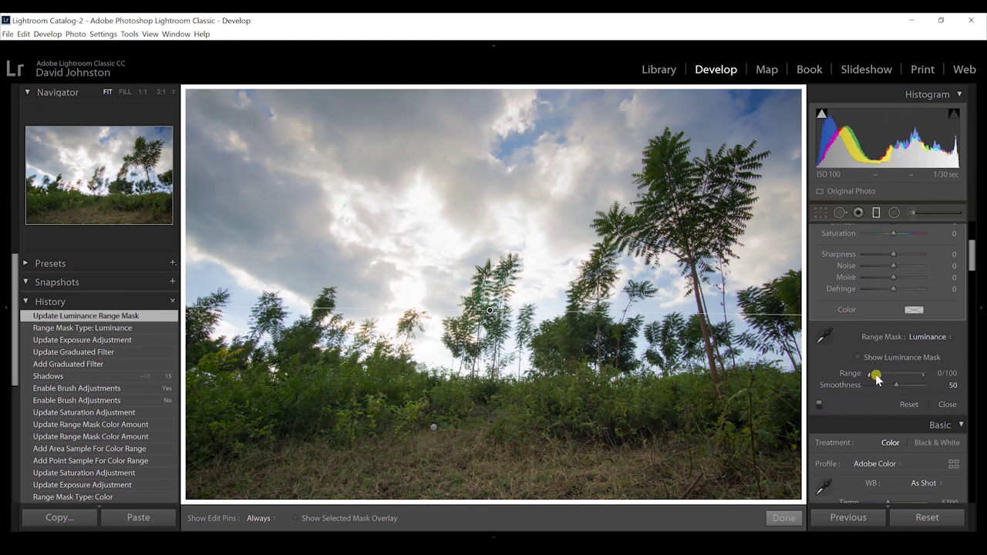
drag(883, 383, 898, 382)
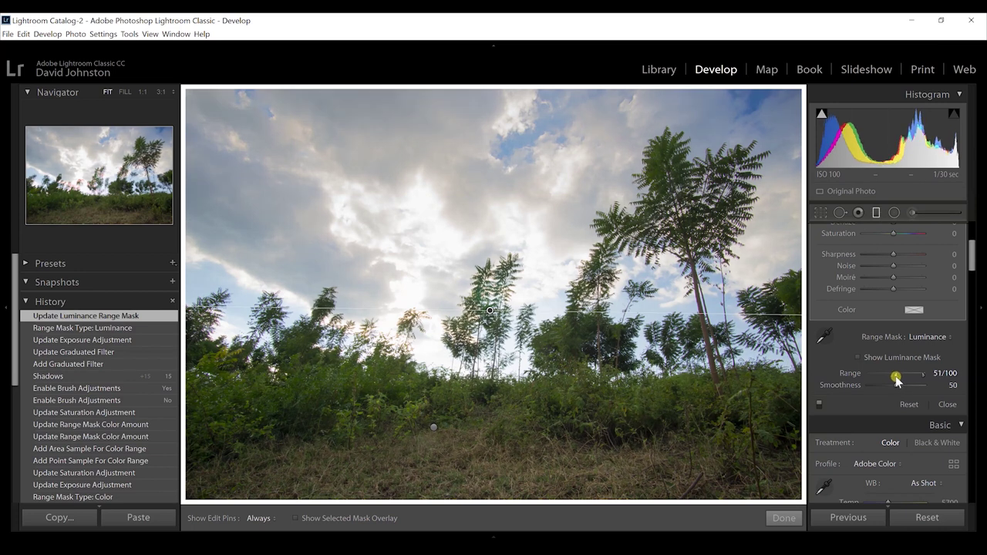
drag(894, 377, 895, 377)
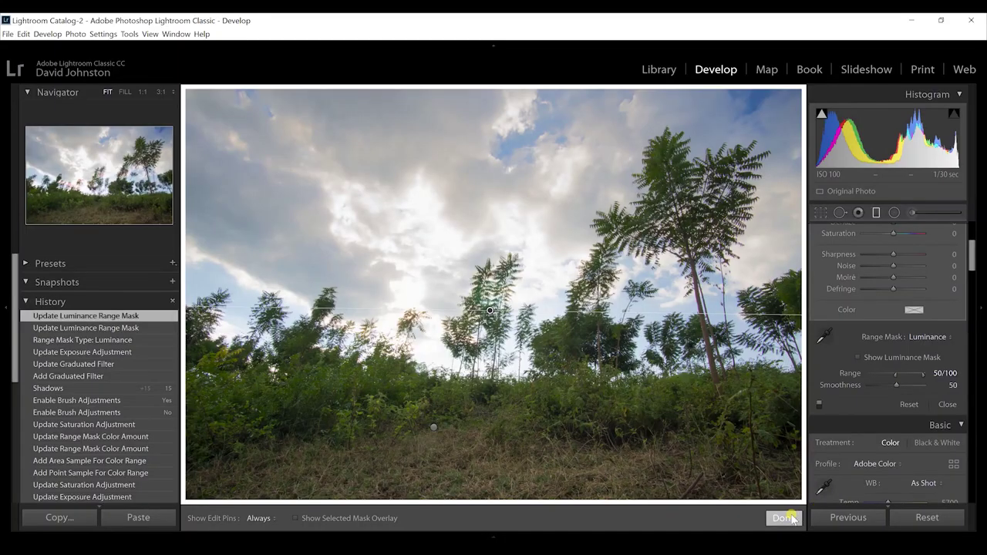
click(784, 518)
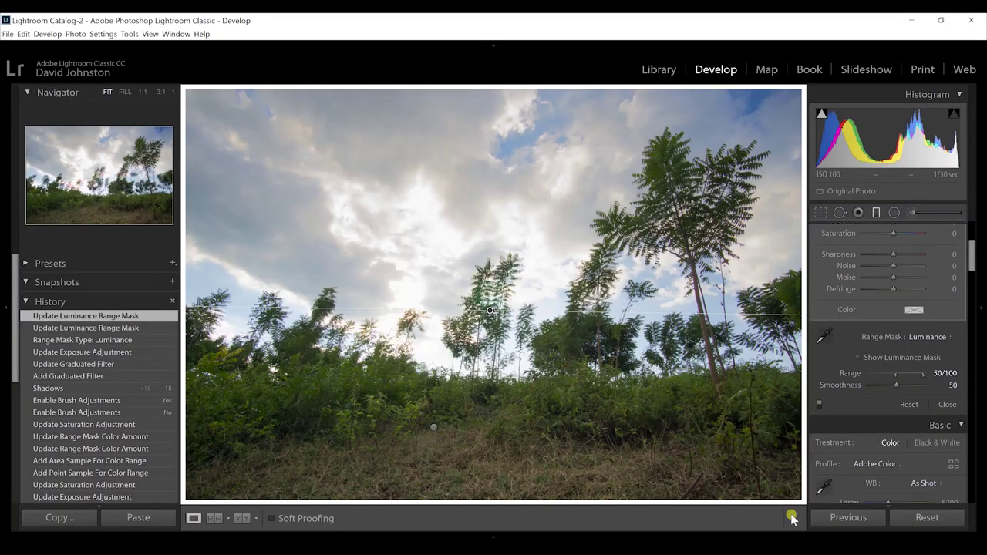
Step: Brush an adjustment mask over the sky with exposure reset to 0, and activate the Color Range Selector for a Color range mask
click(911, 214)
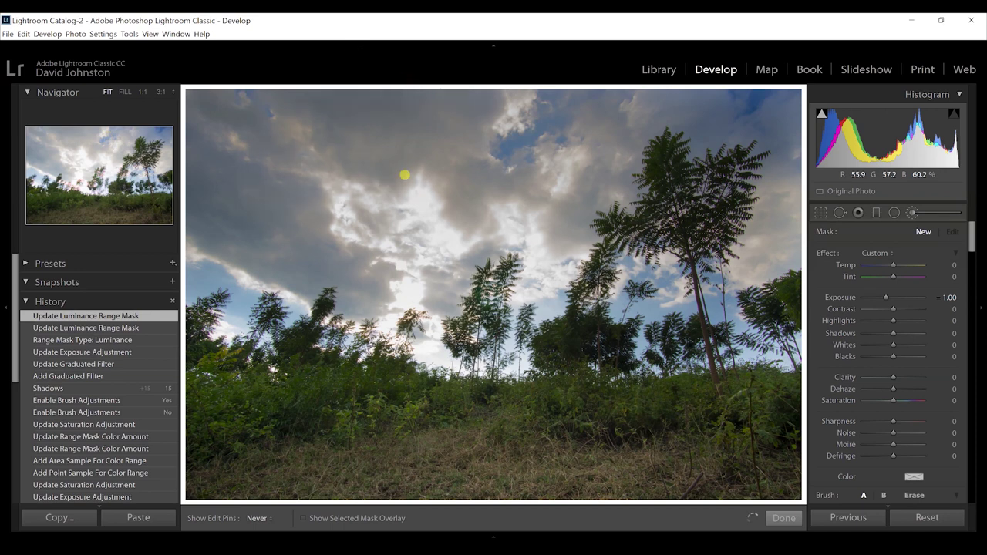
click(687, 226)
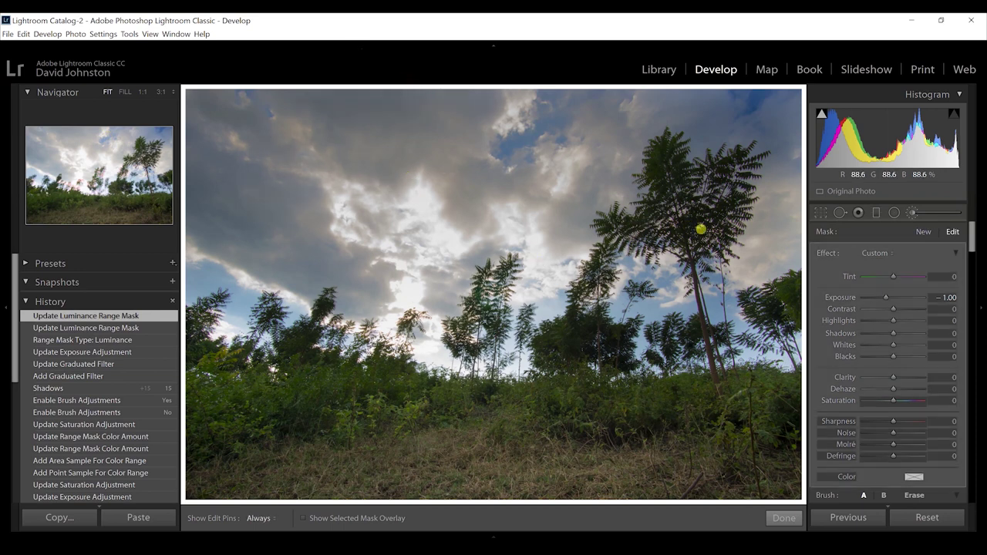
double_click(843, 298)
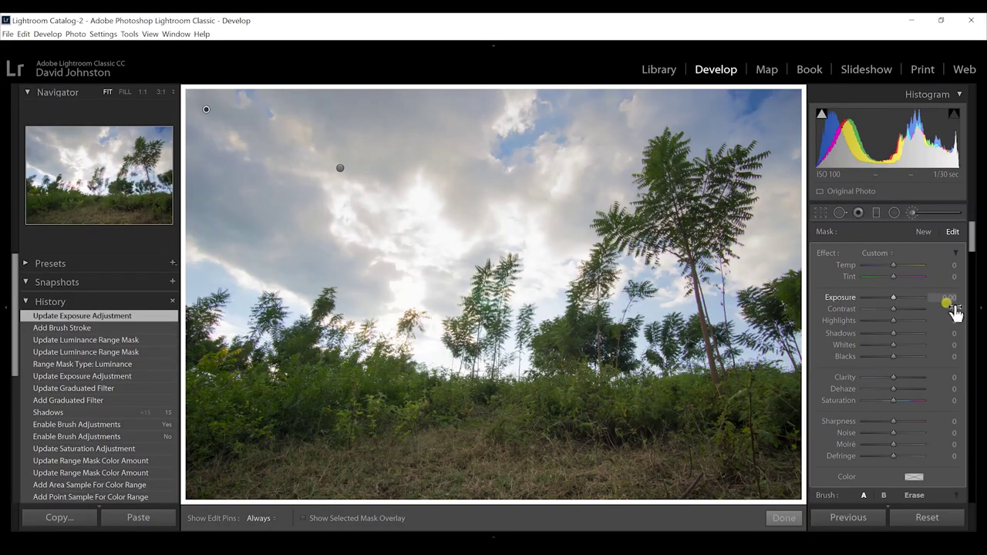
drag(971, 247, 976, 262)
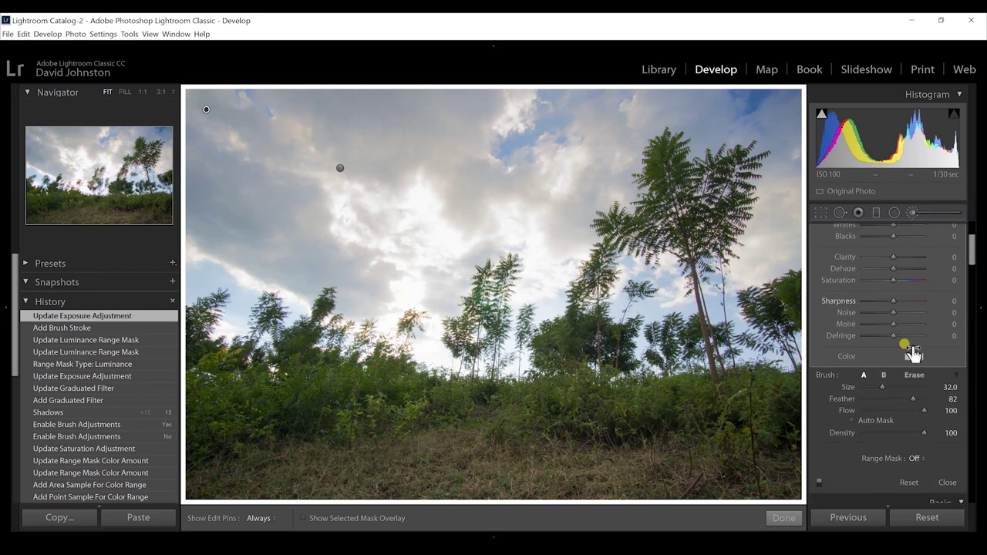
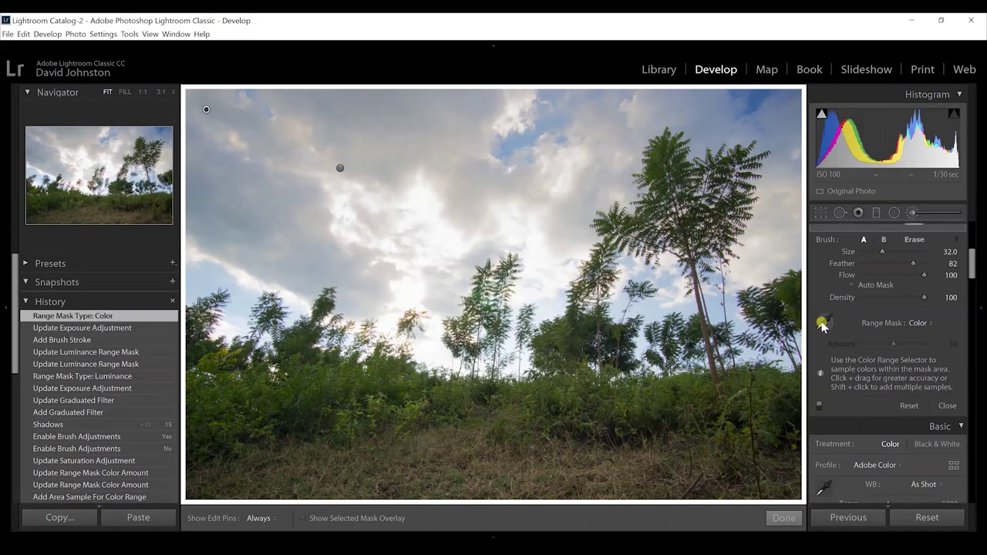
click(825, 319)
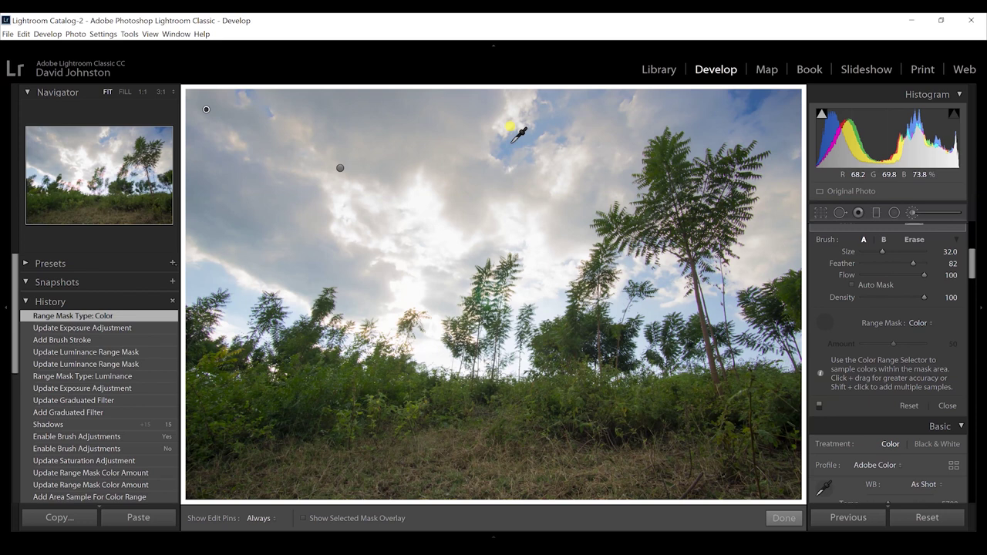
Step: Sample several points of blue sky around the upper cloud gap and in the upper-left sky for the color range
click(510, 125)
shift+click(524, 116)
shift+click(538, 106)
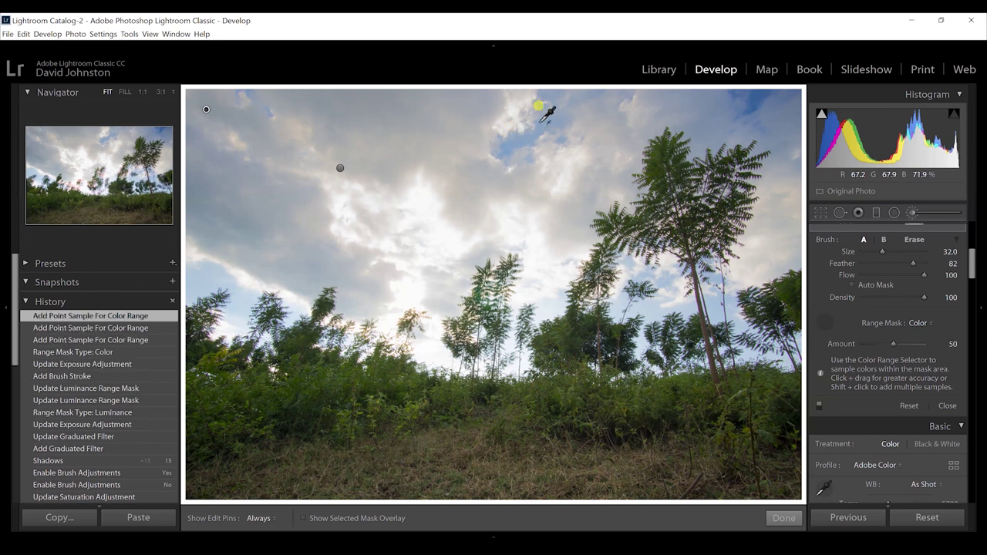
shift+click(538, 106)
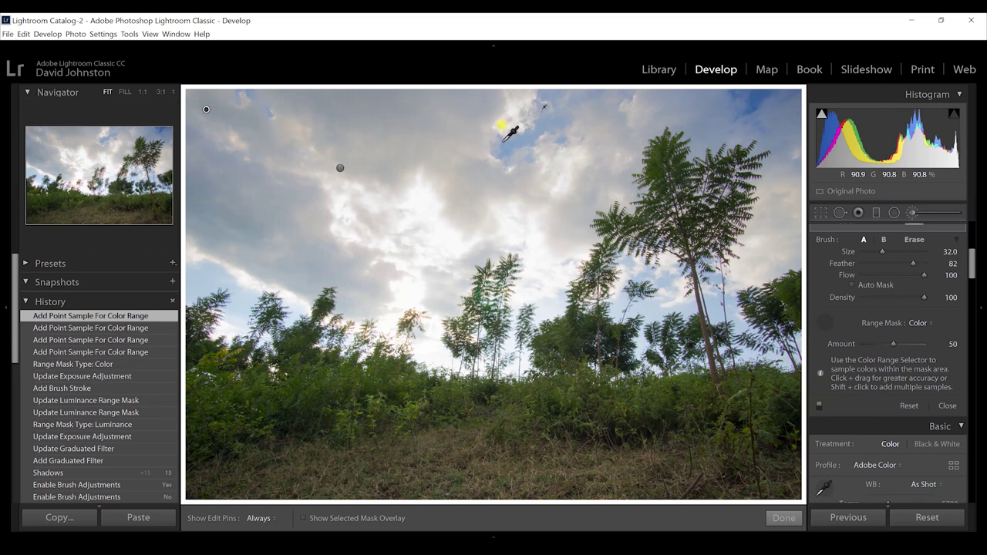
key(shift)
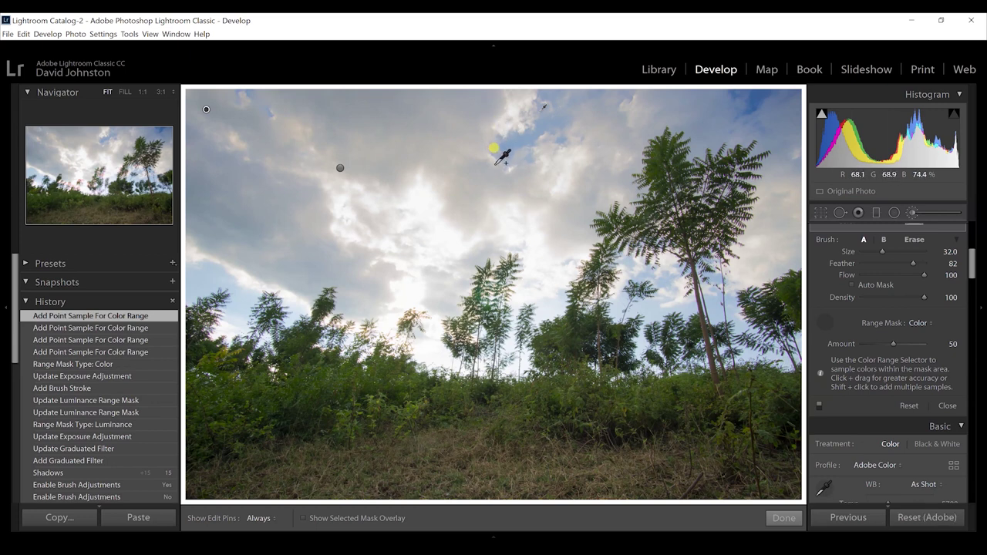
shift+click(496, 149)
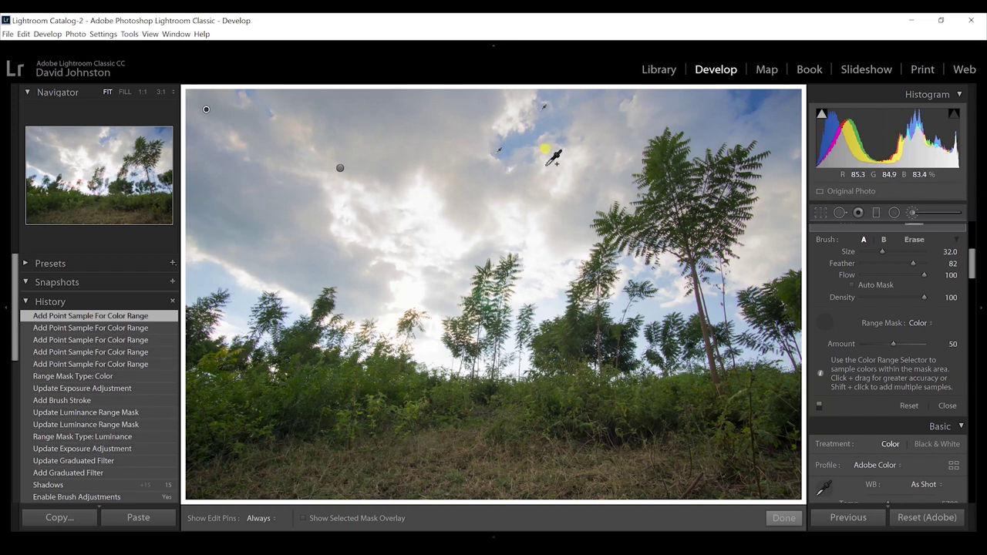
shift+click(548, 151)
shift+click(303, 120)
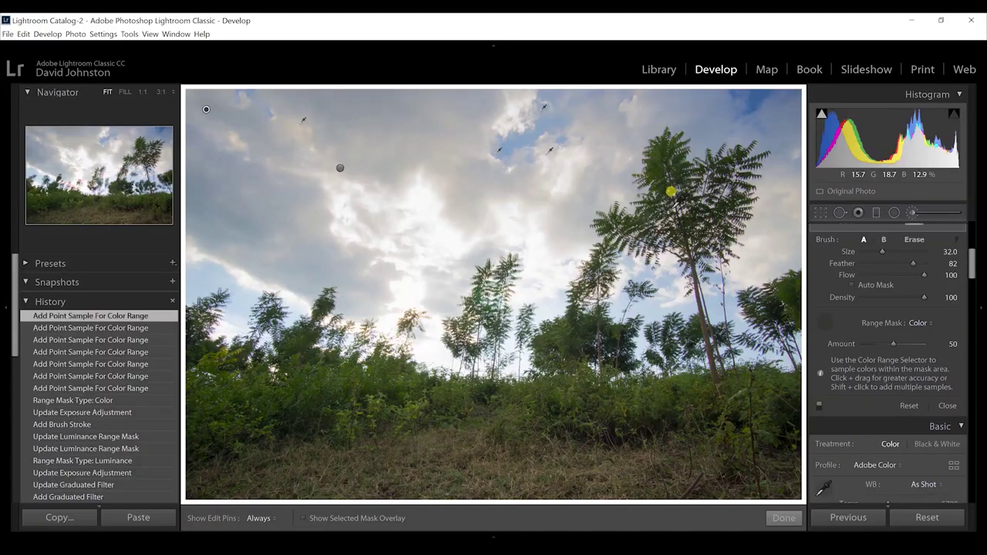
Step: Undo the last four point samples and sample a rectangular area over the blue cloud gap instead, with the range mask amount at 70
key(ctrl+z)
key(ctrl+z)
key(ctrl+z)
key(ctrl+z)
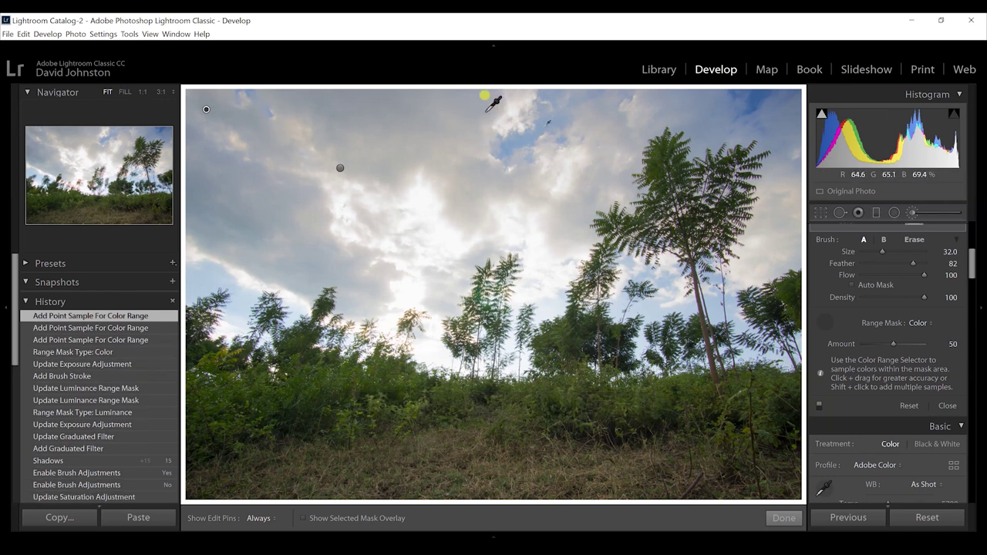
drag(503, 122, 580, 201)
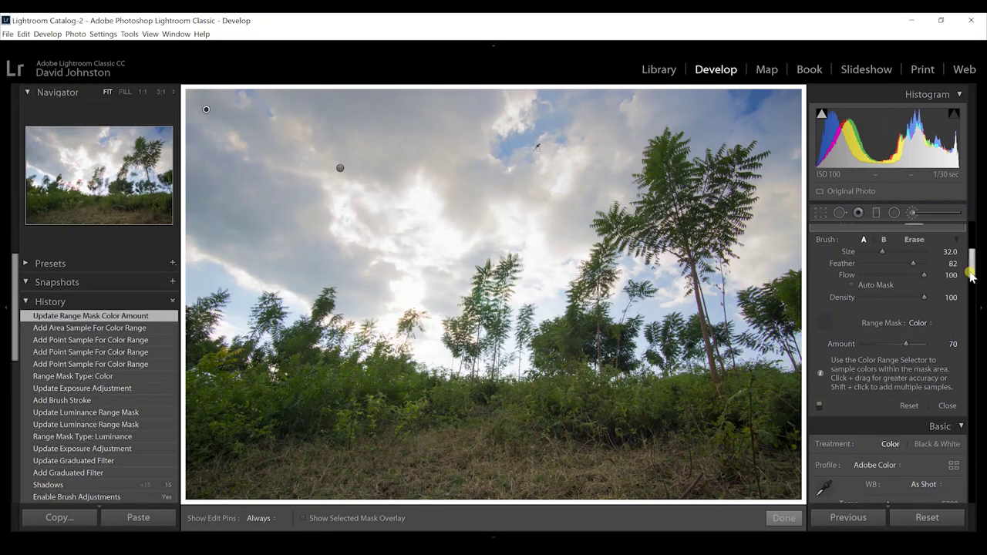
Step: Raise the saturation of the brushed sky mask moderately to strengthen the blue areas
scroll(972, 260, up, 2)
scroll(972, 261, up, 3)
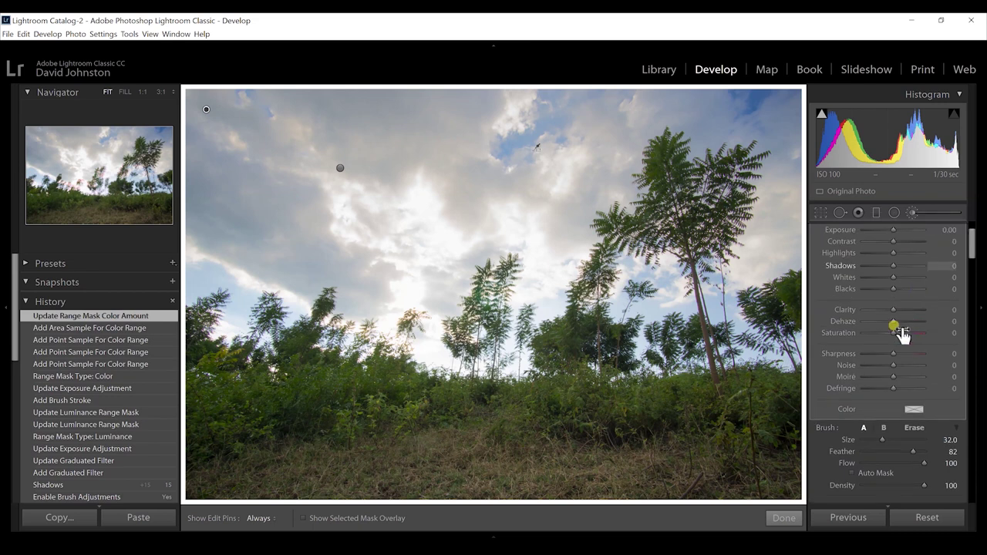
drag(900, 337, 902, 337)
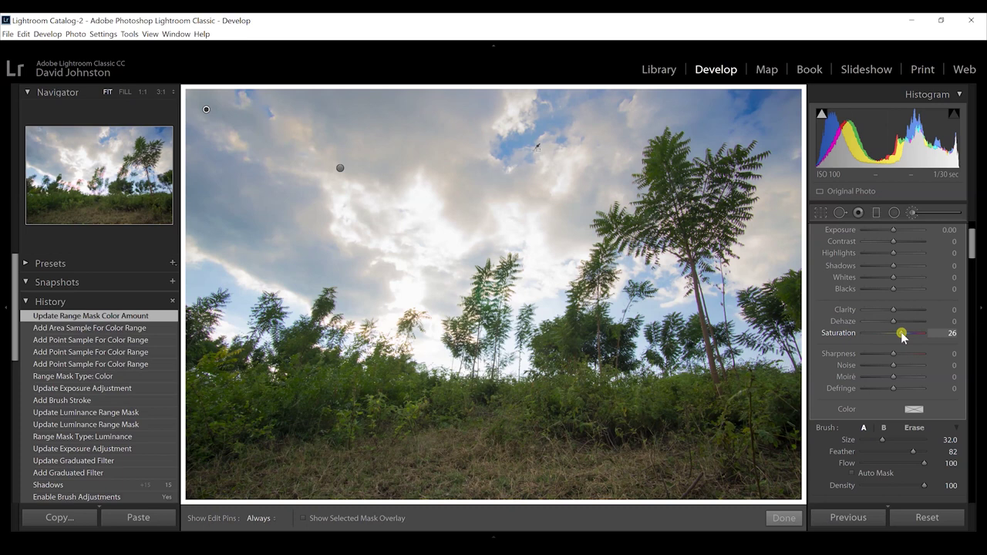
mouse_move(902, 337)
mouse_down()
mouse_move(923, 340)
mouse_move(904, 340)
mouse_up()
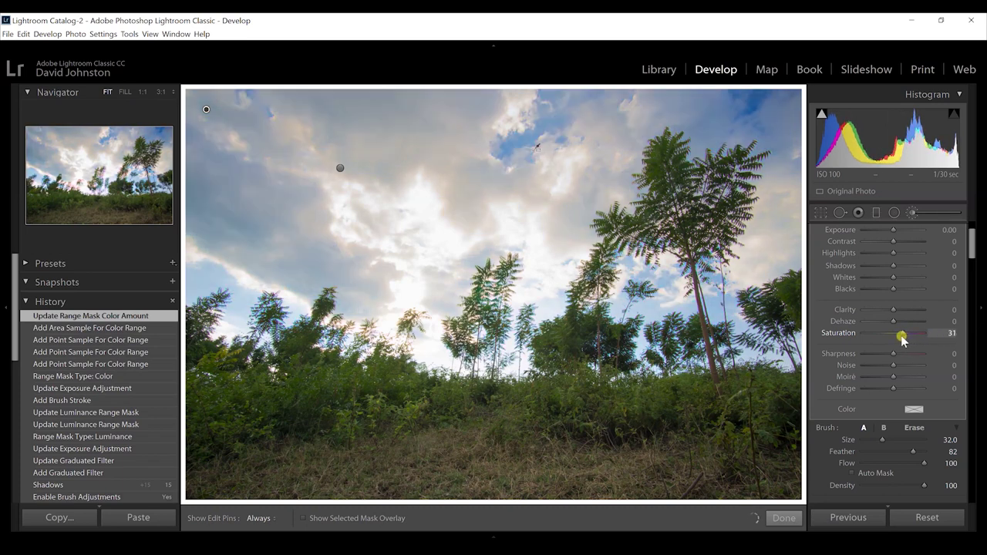
drag(898, 335, 897, 334)
Step: Turn the brush adjustments off and back on to compare the sky before and after
drag(971, 252, 972, 261)
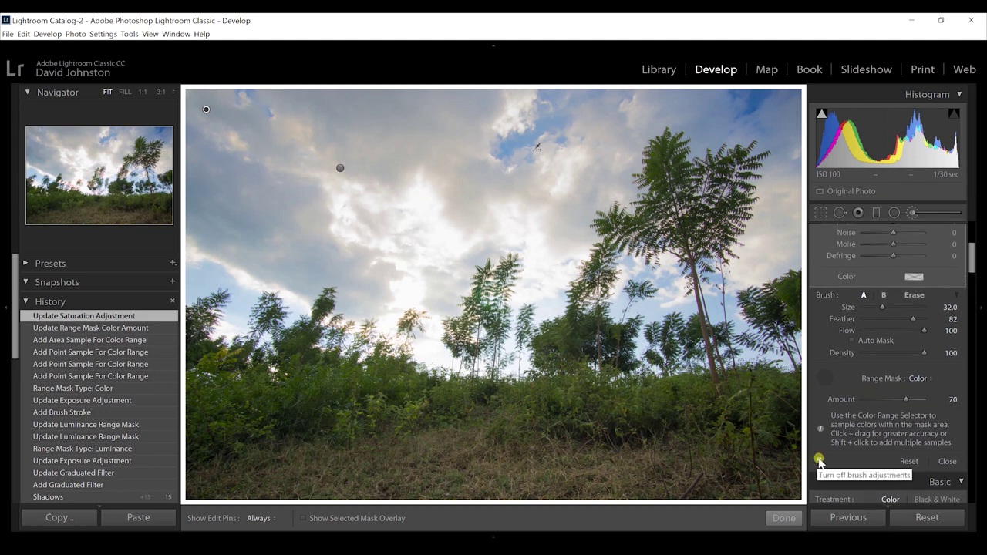
click(819, 460)
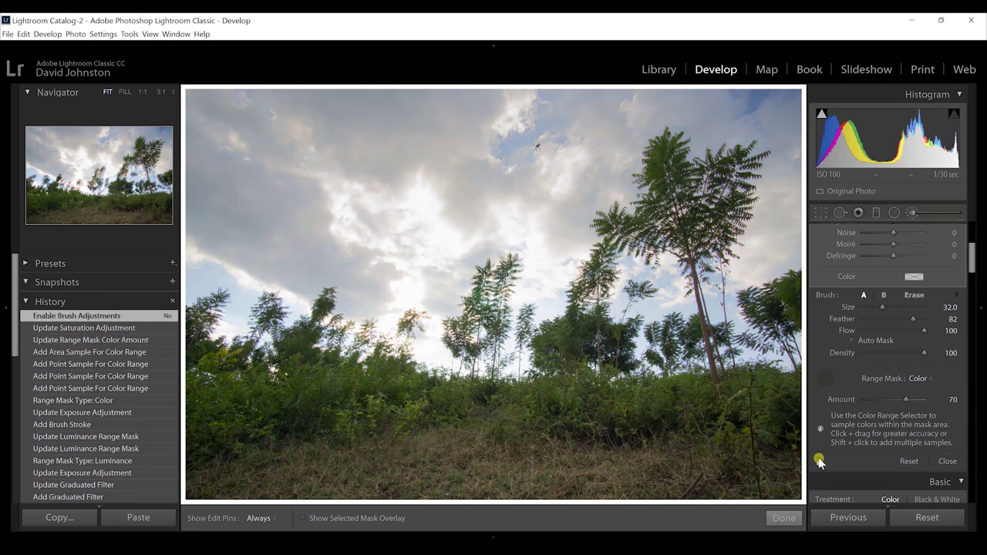
click(818, 460)
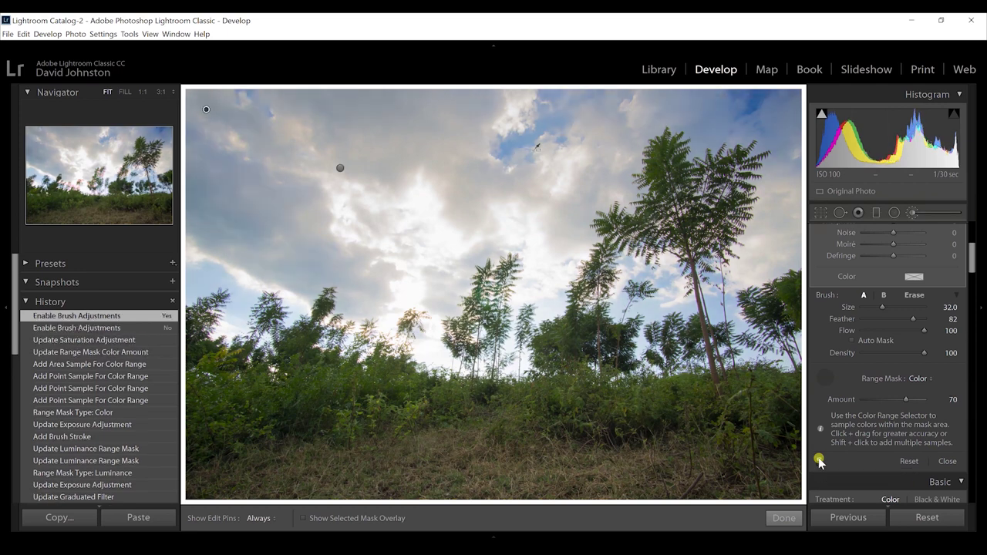